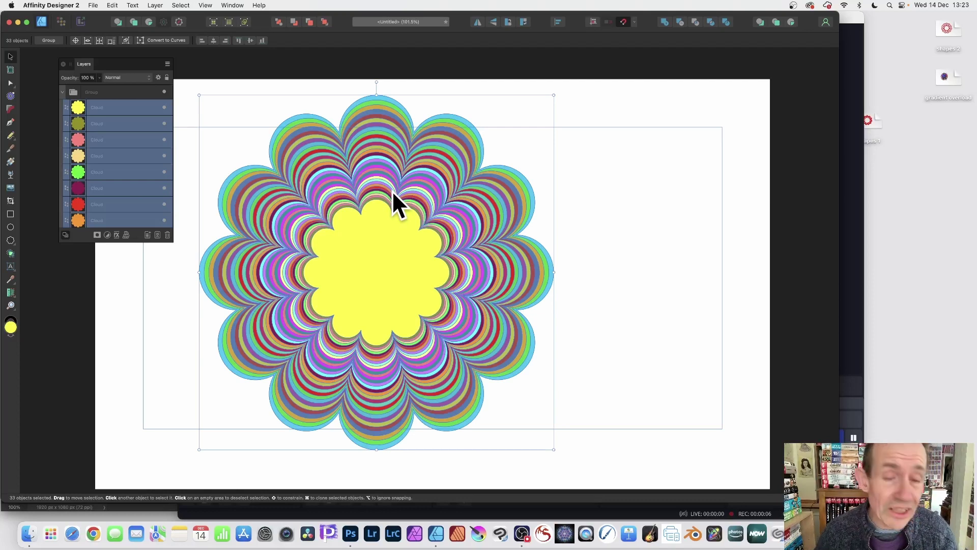
- Set the cloud shapes to 11 bubbles and lower the inner radius from 82% to 69%
click(12, 241)
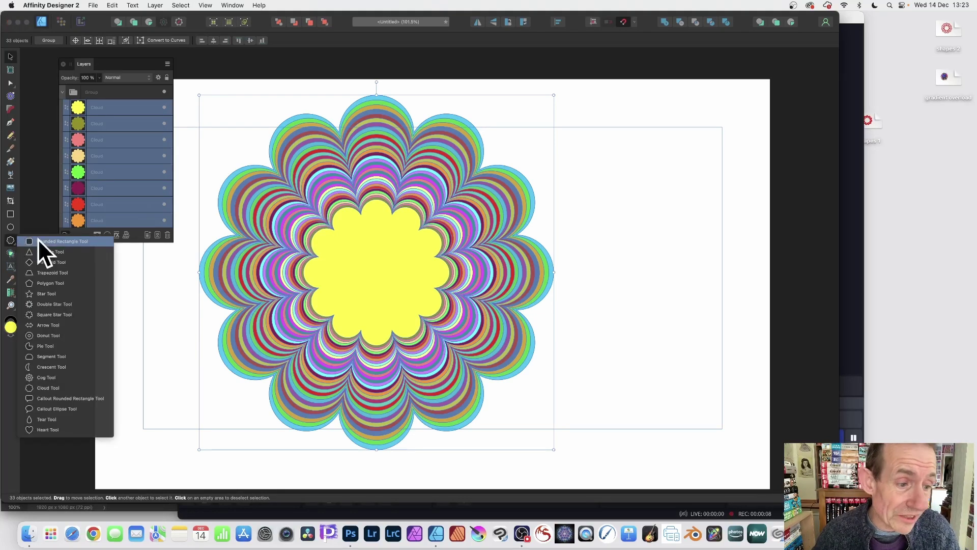
click(59, 389)
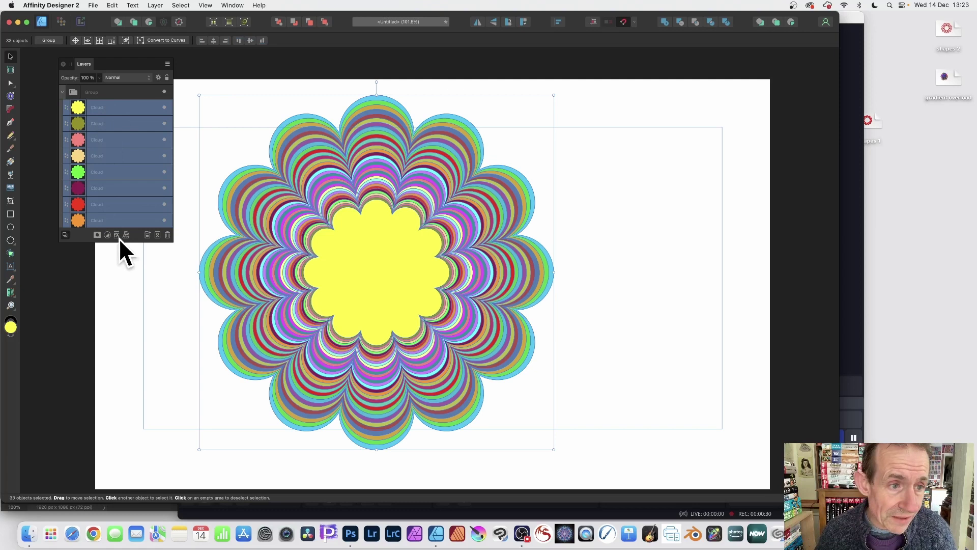
scroll(110, 175, down, 3)
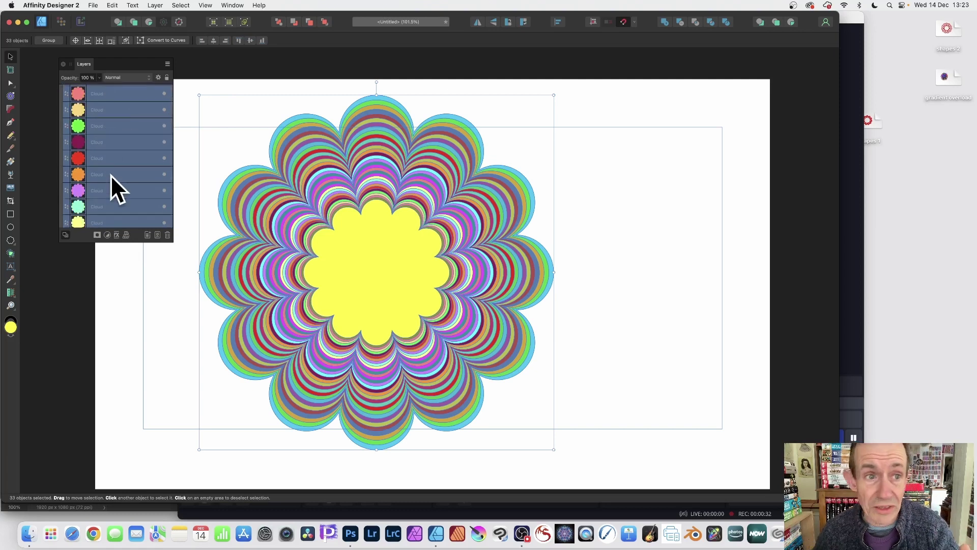
click(10, 240)
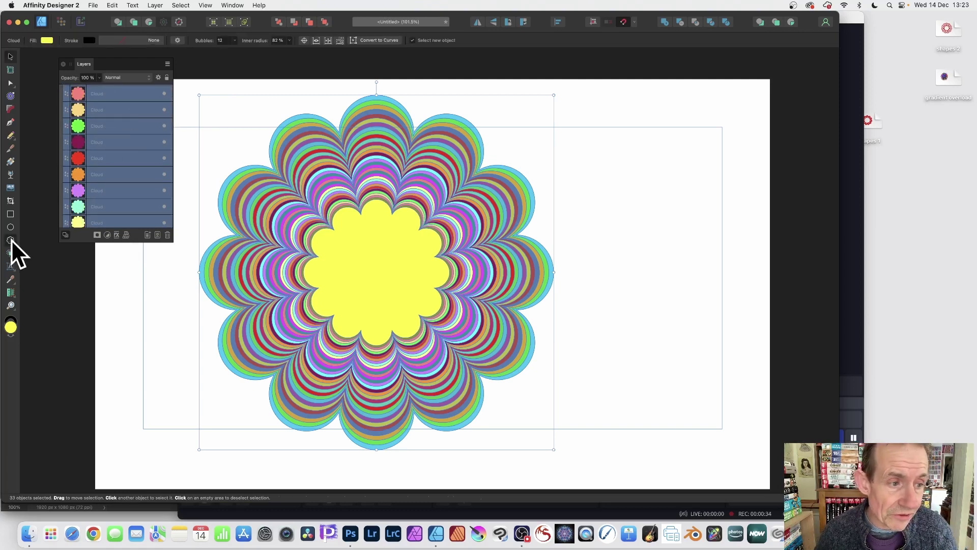
click(235, 41)
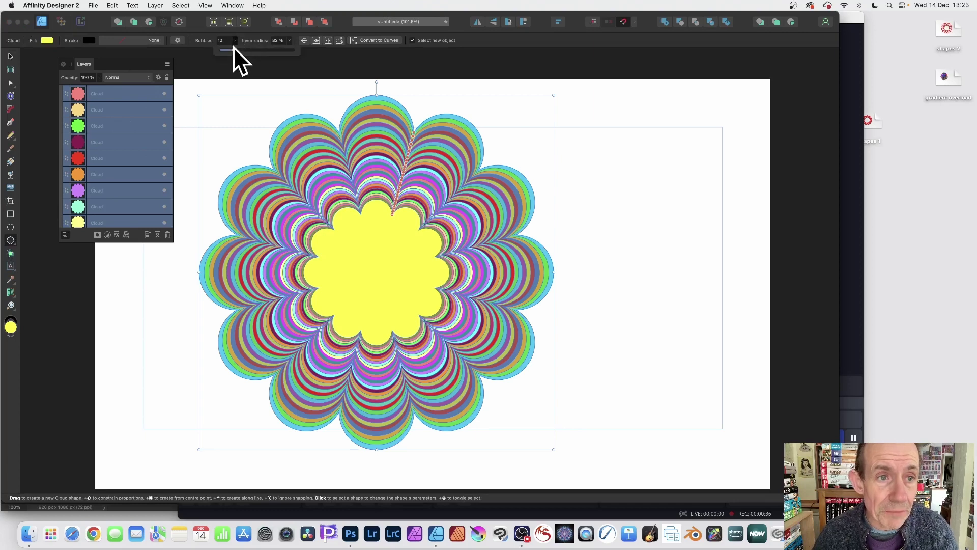
drag(234, 50, 279, 50)
click(289, 40)
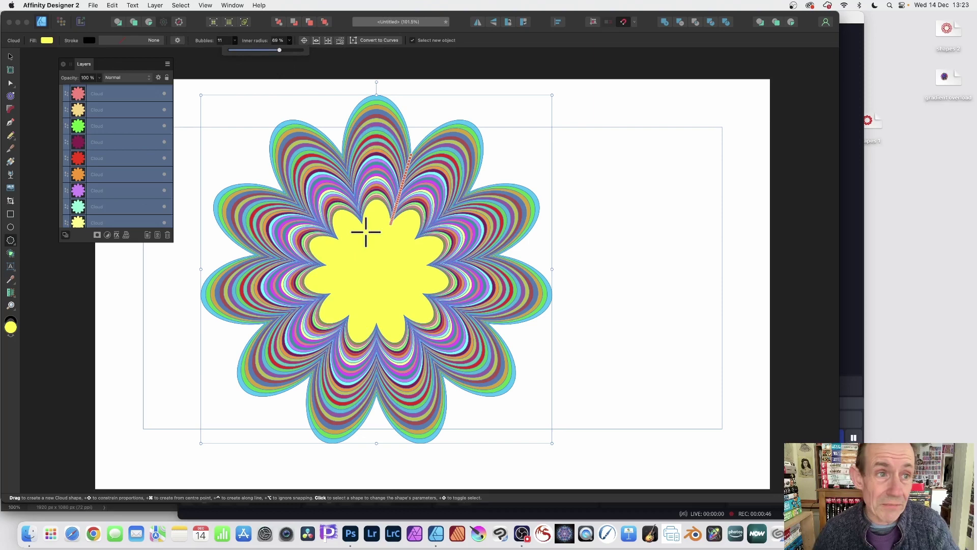
click(157, 5)
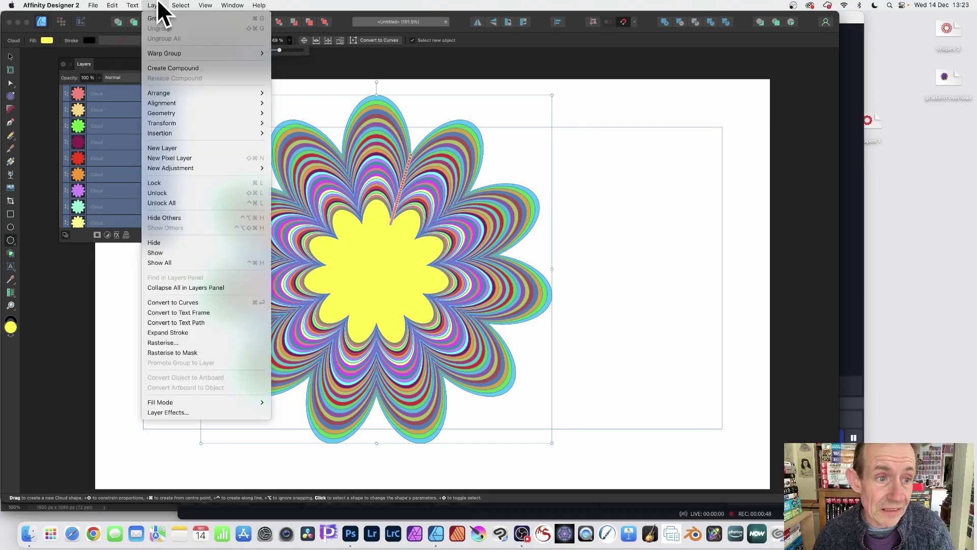
mouse_move(164, 167)
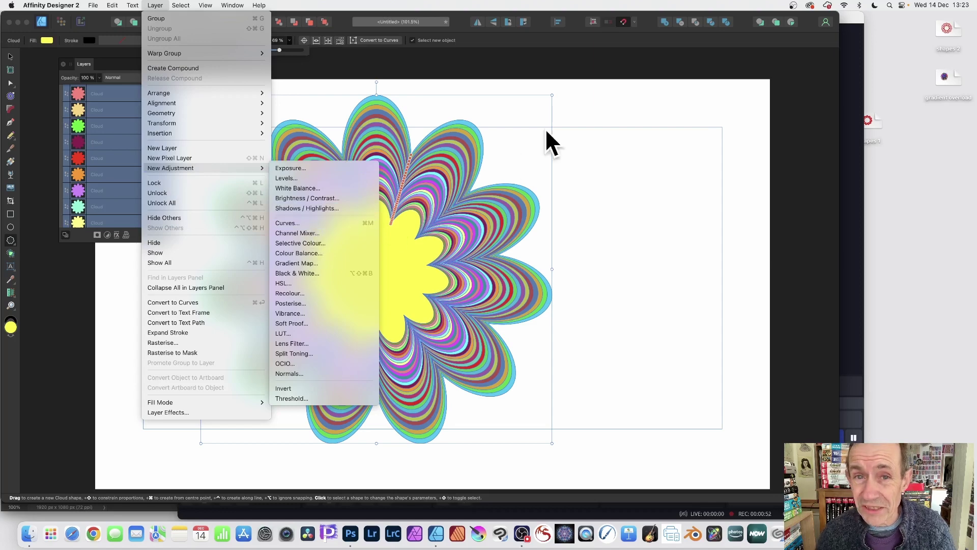
click(512, 41)
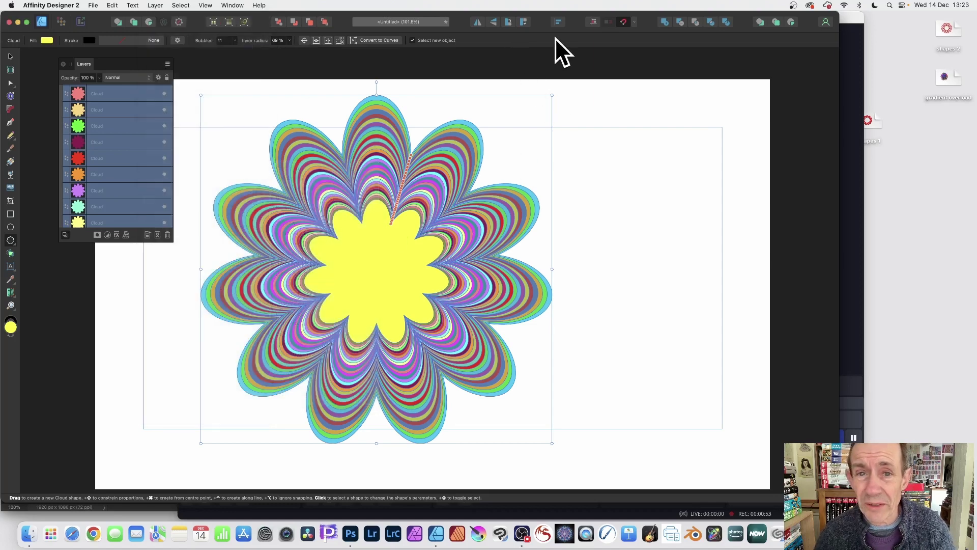
- Add an outer shadow to the cloud layers: 12.9 px radius, 14.7 px offset, 69% intensity
click(117, 235)
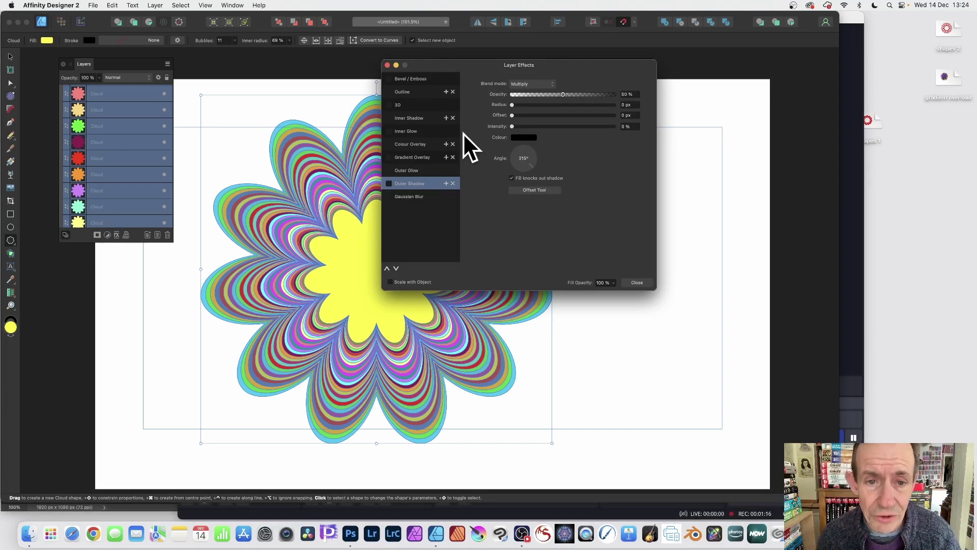
click(390, 184)
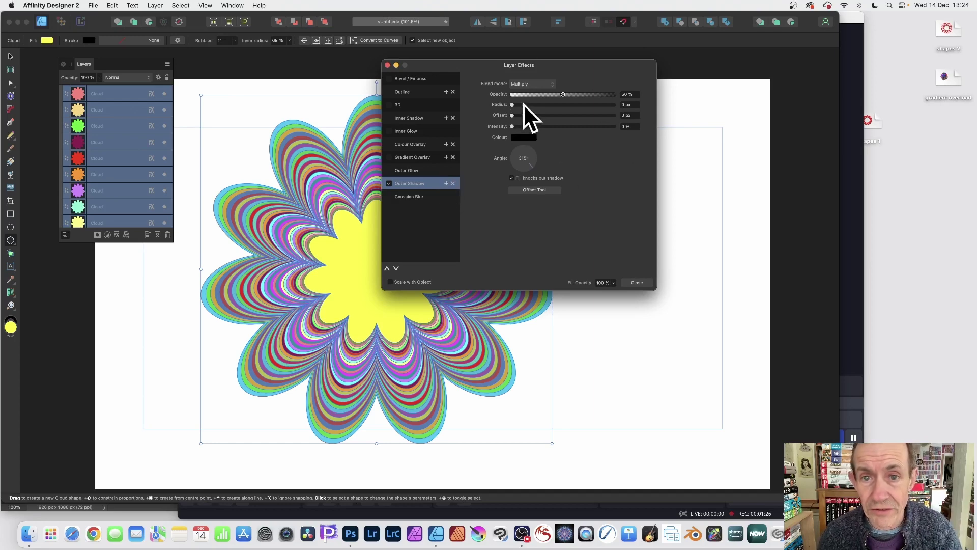
drag(524, 104, 560, 103)
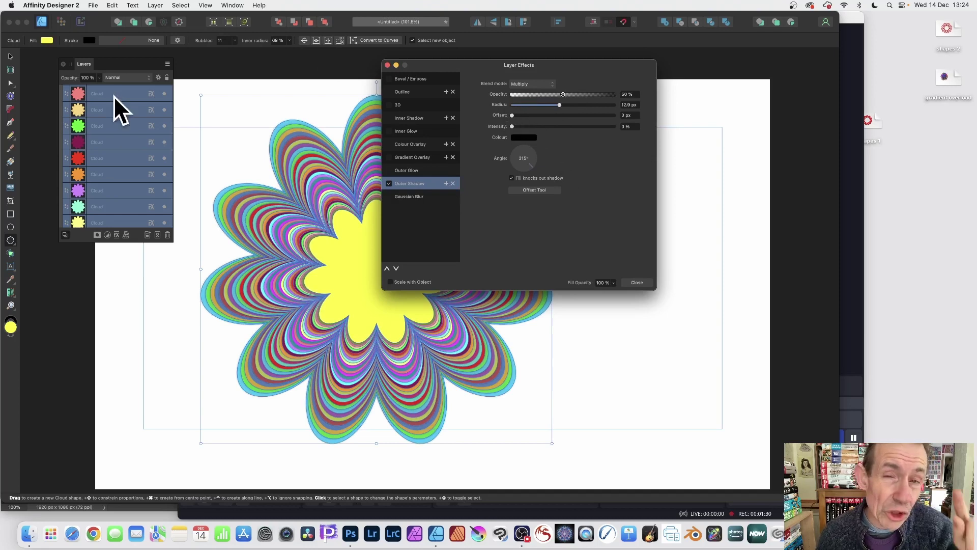
scroll(121, 101, up, 3)
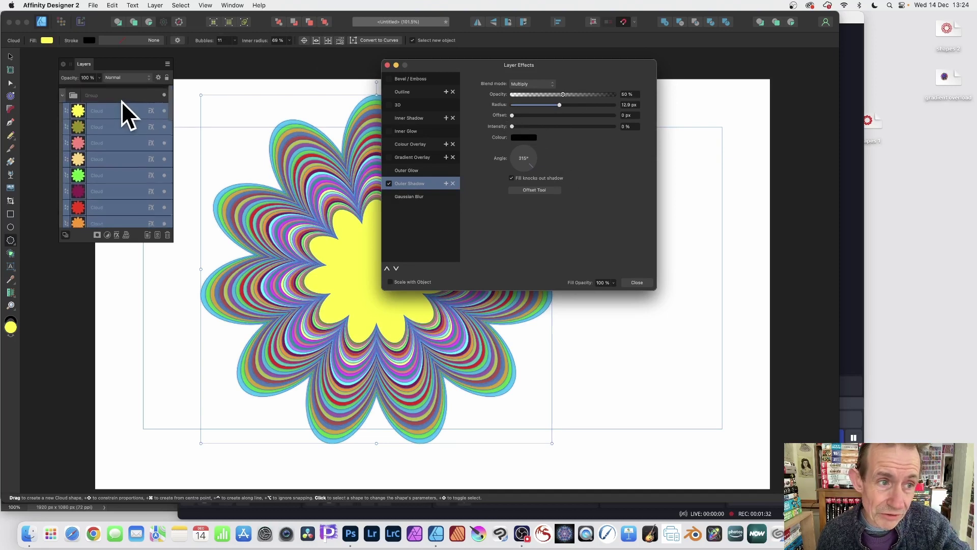
scroll(139, 167, down, 1)
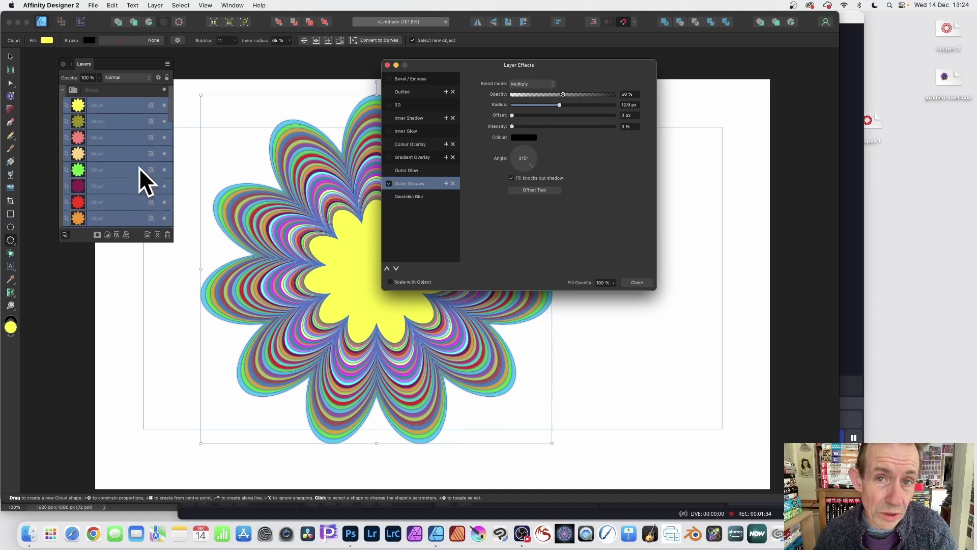
drag(539, 115, 561, 126)
click(547, 126)
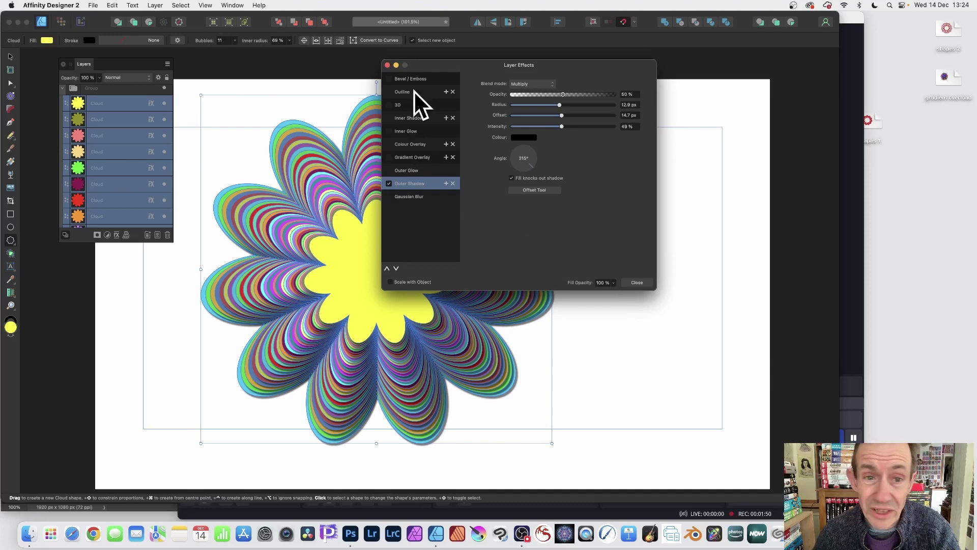
- Close the effects settings, then raise the clouds to 20 bubbles at an 80% inner radius
click(636, 282)
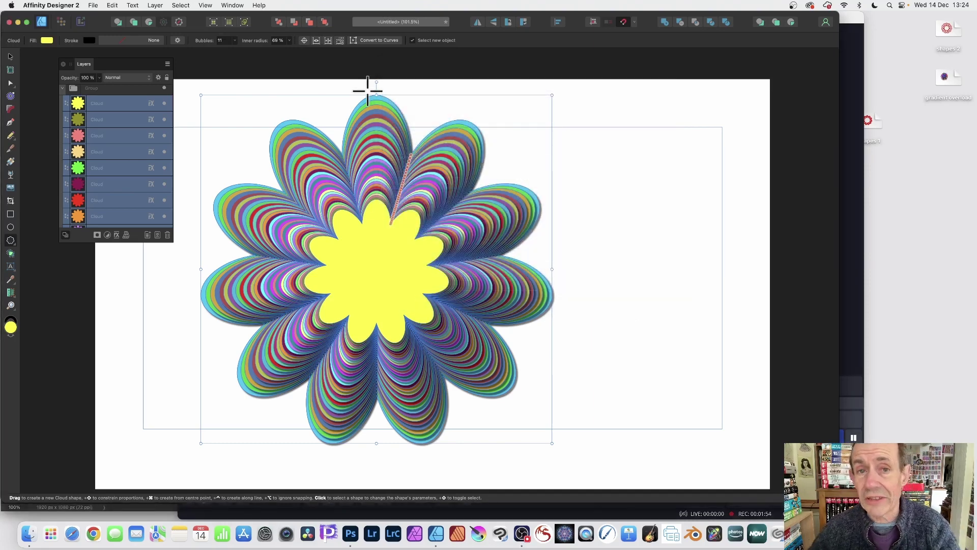
click(235, 41)
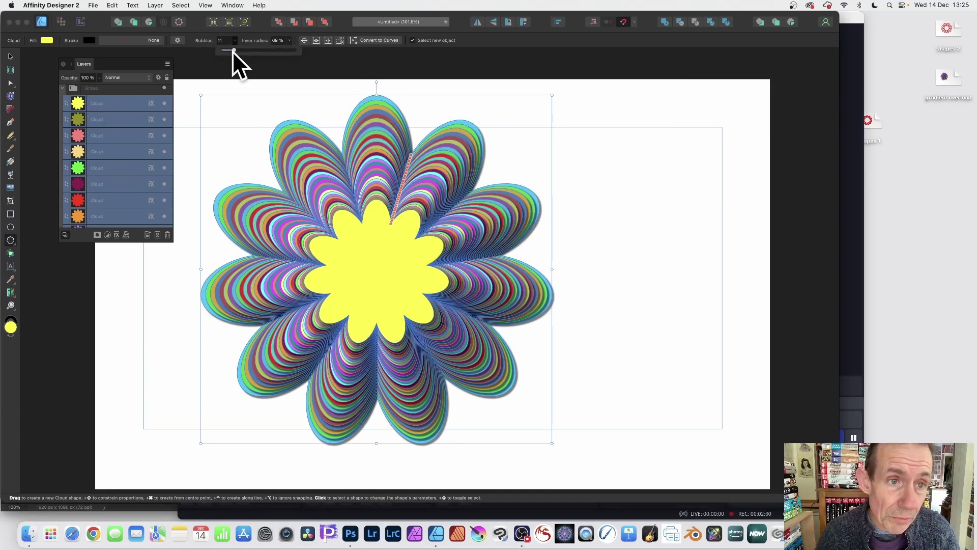
drag(235, 49, 241, 49)
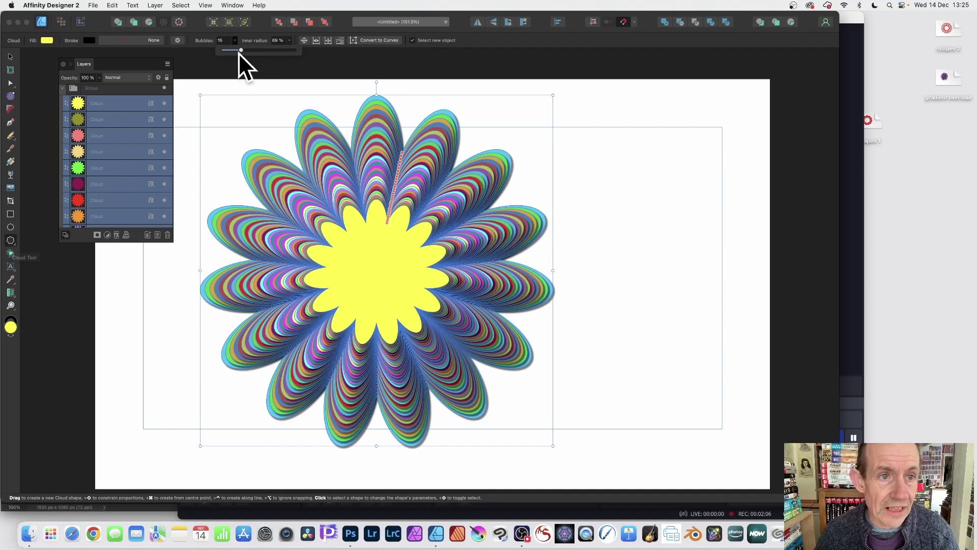
mouse_move(240, 49)
mouse_down()
mouse_move(275, 53)
mouse_move(249, 50)
mouse_up()
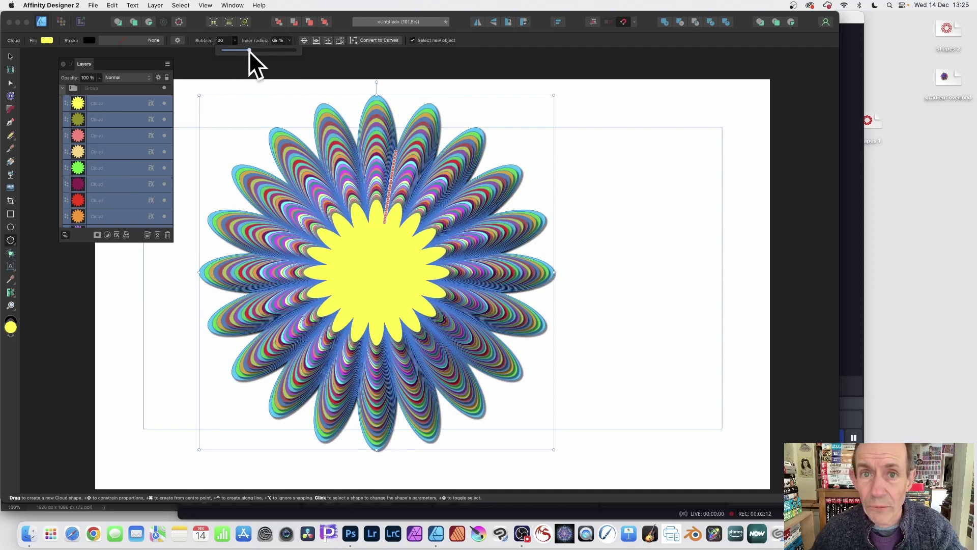
click(289, 41)
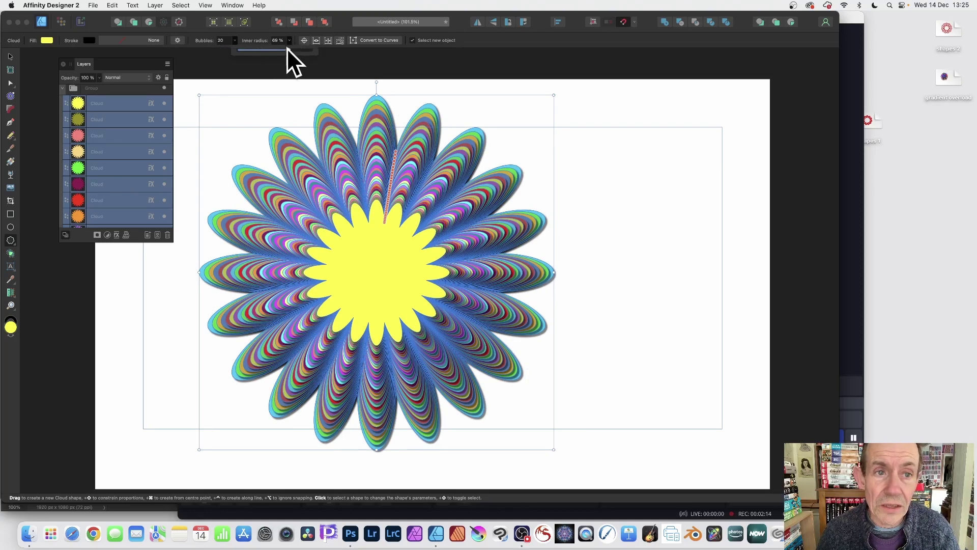
mouse_move(286, 48)
mouse_down()
mouse_move(311, 51)
mouse_move(285, 50)
mouse_move(295, 51)
mouse_up()
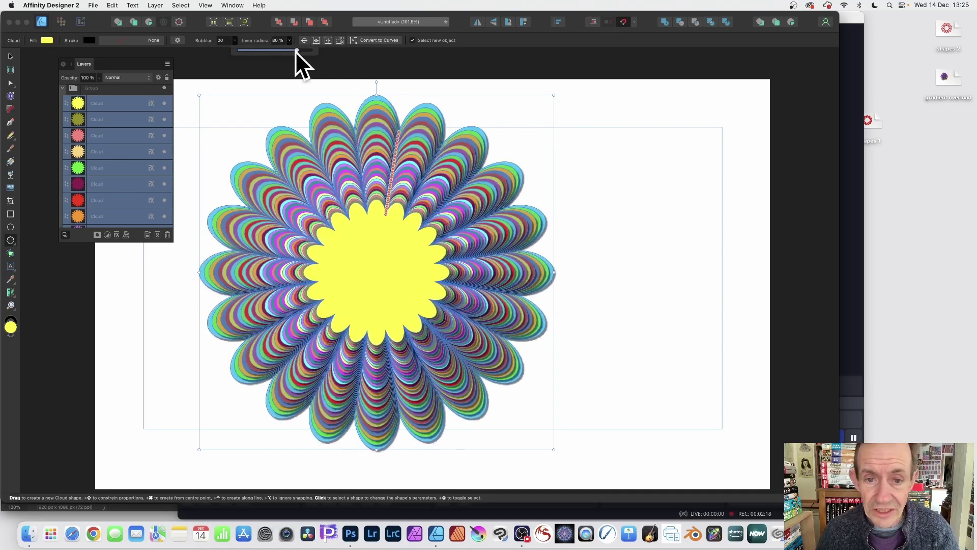
- Apply a Twist warp to the flower group and strengthen it to 85%
click(127, 235)
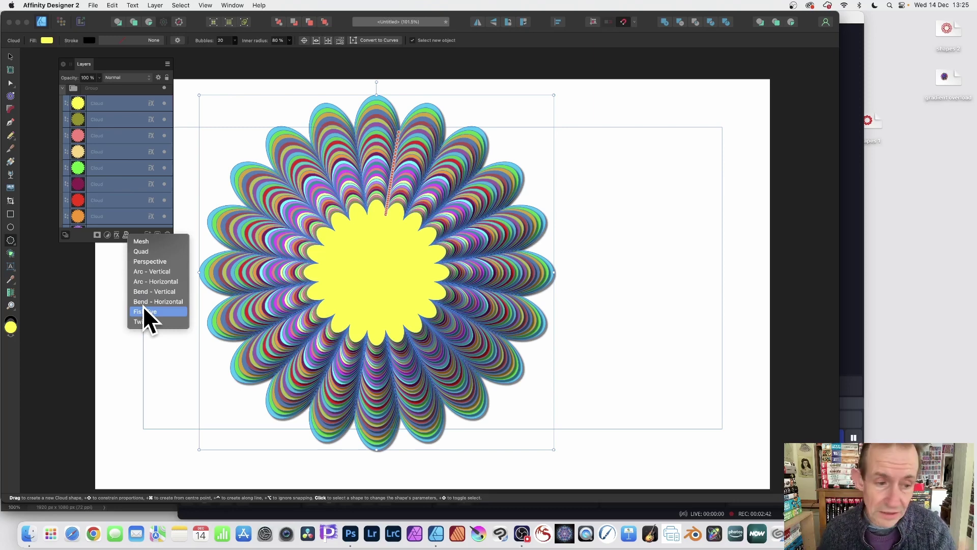
click(143, 321)
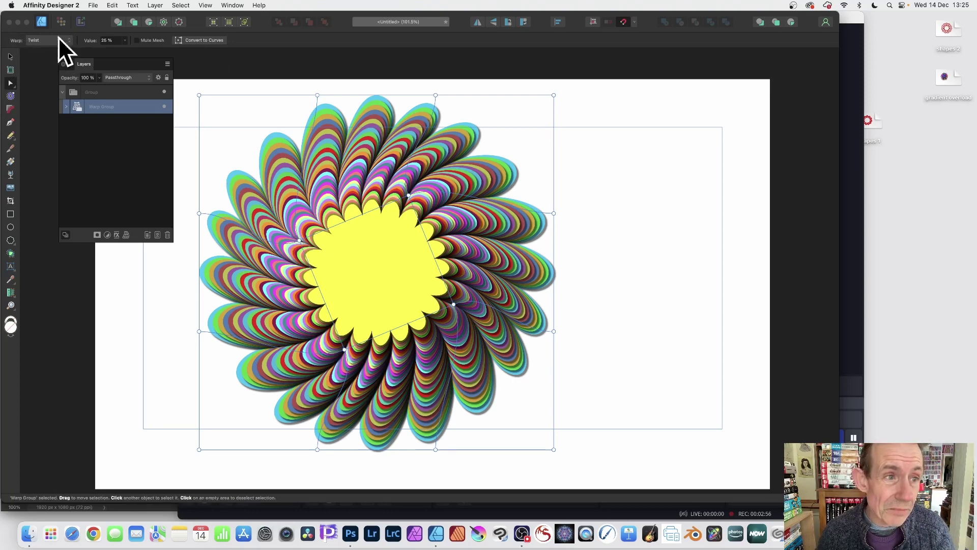
click(127, 41)
drag(127, 49, 145, 49)
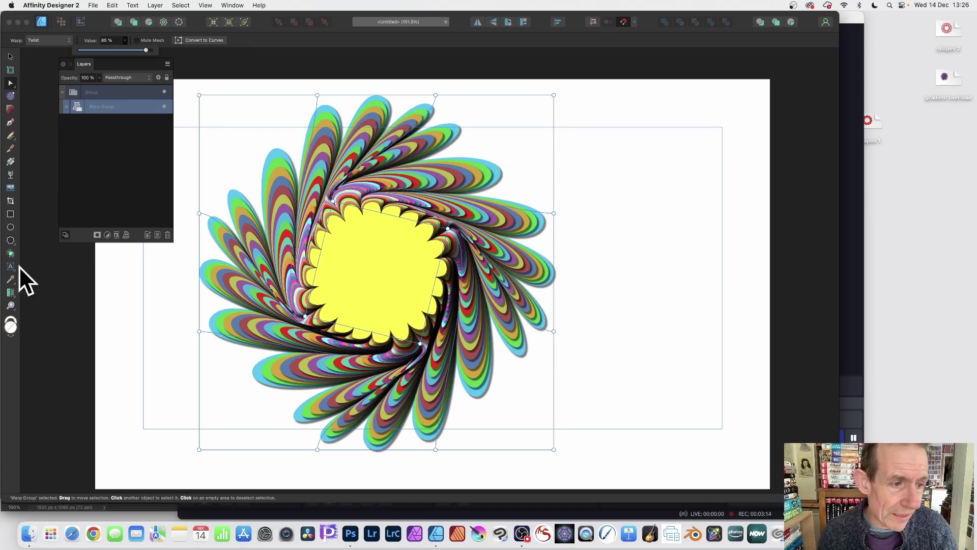
click(10, 239)
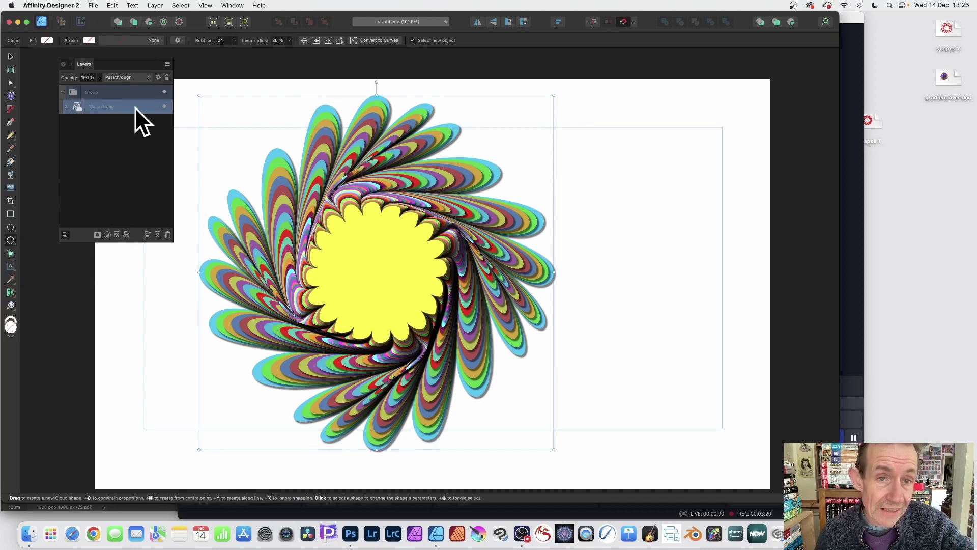
- Expand the Warp Group and select every Cloud layer, from the yellow cloud to the last
click(66, 106)
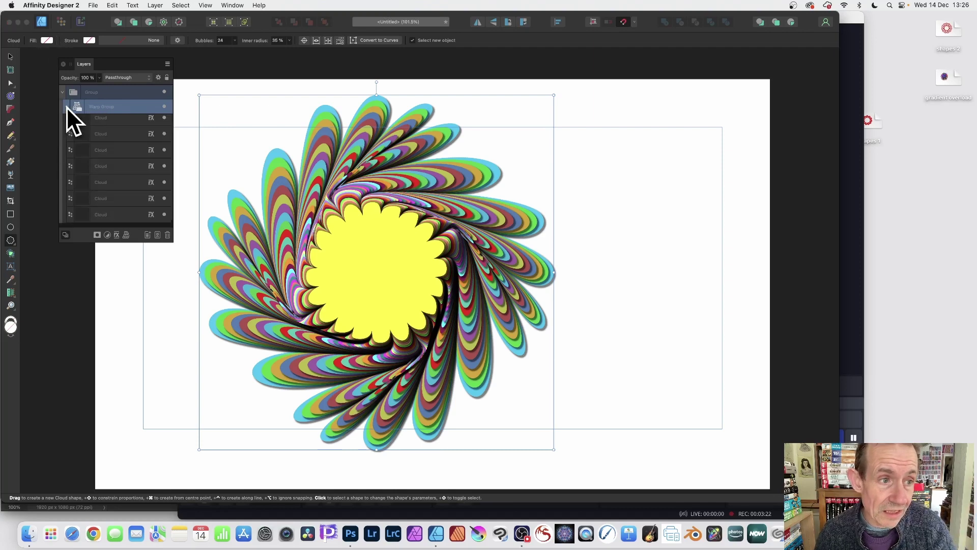
click(104, 121)
scroll(106, 163, down, 5)
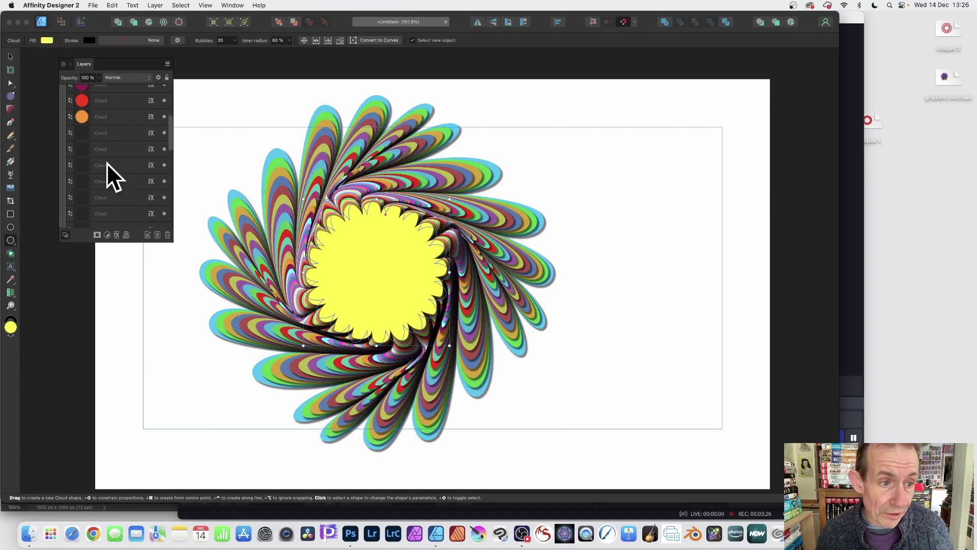
shift+click(106, 220)
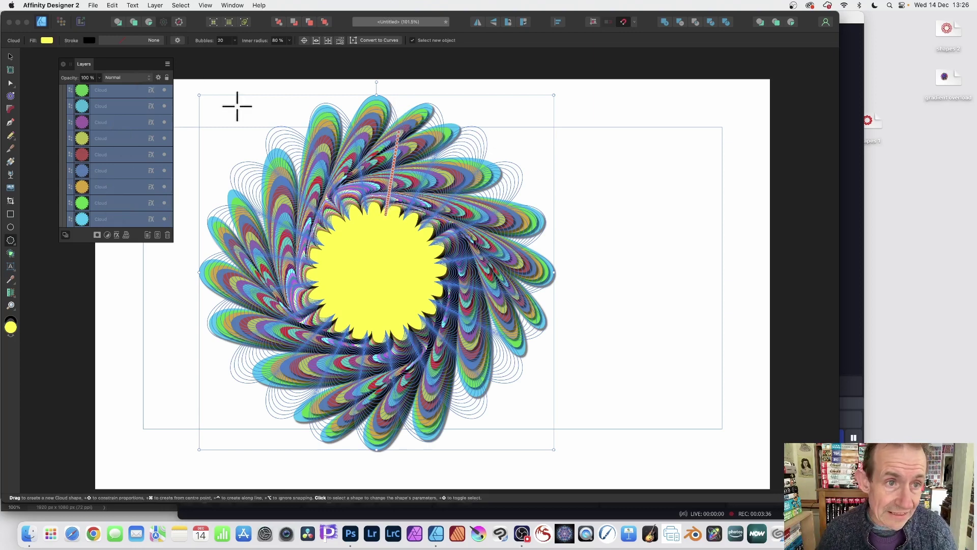
- Set the selected clouds to 14 bubbles with a 90% inner radius
click(235, 40)
mouse_move(234, 49)
mouse_down()
mouse_move(220, 49)
mouse_move(241, 50)
mouse_move(228, 48)
mouse_up()
click(290, 40)
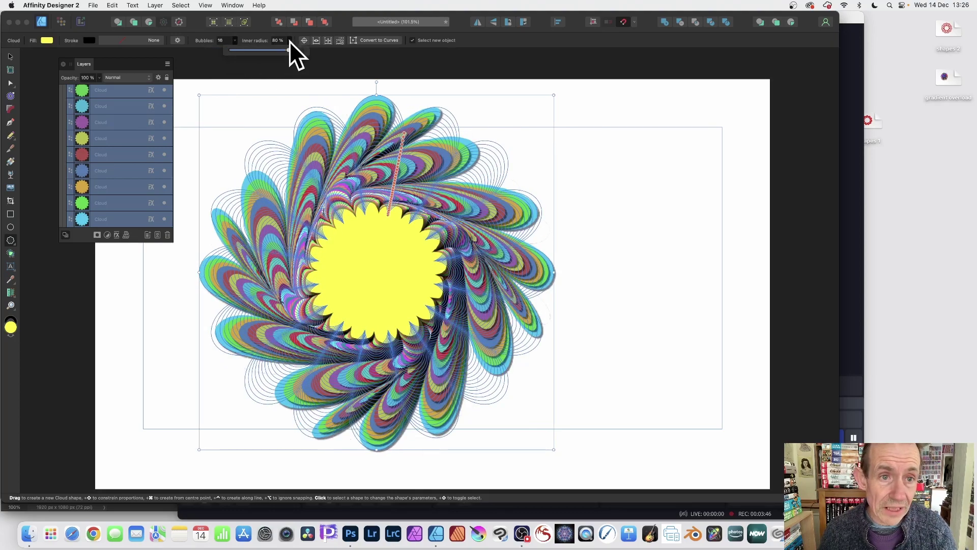
mouse_move(288, 47)
mouse_down()
mouse_move(230, 45)
mouse_move(303, 51)
mouse_move(295, 50)
mouse_up()
drag(234, 40, 230, 48)
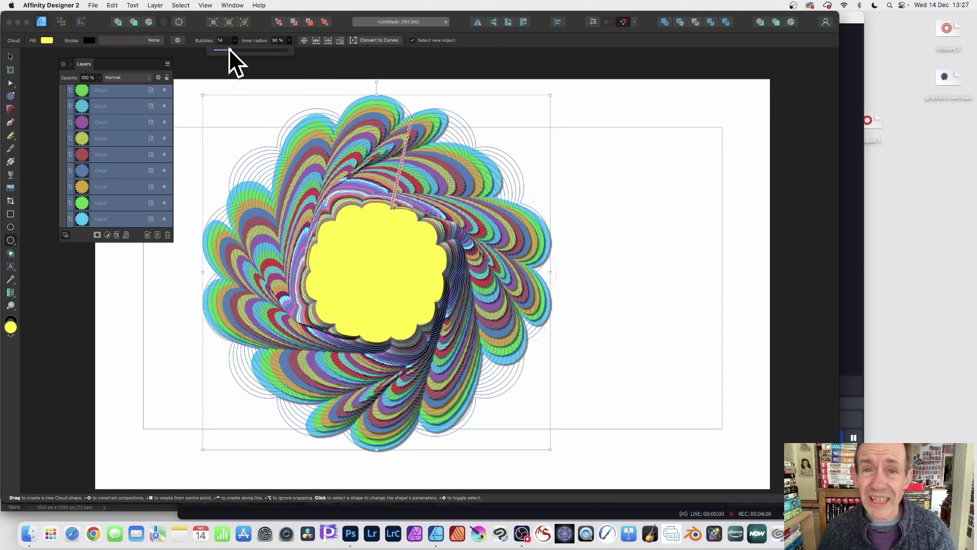
click(10, 56)
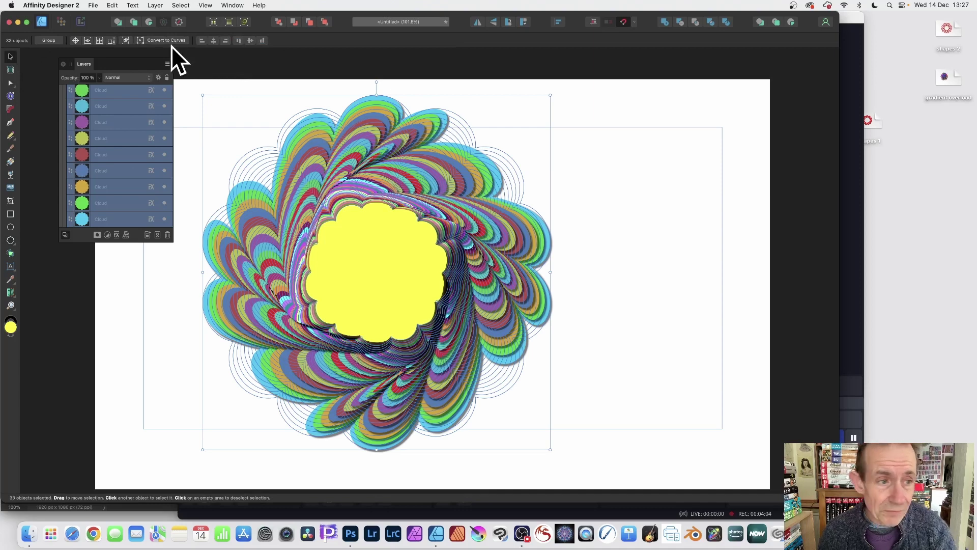
click(10, 96)
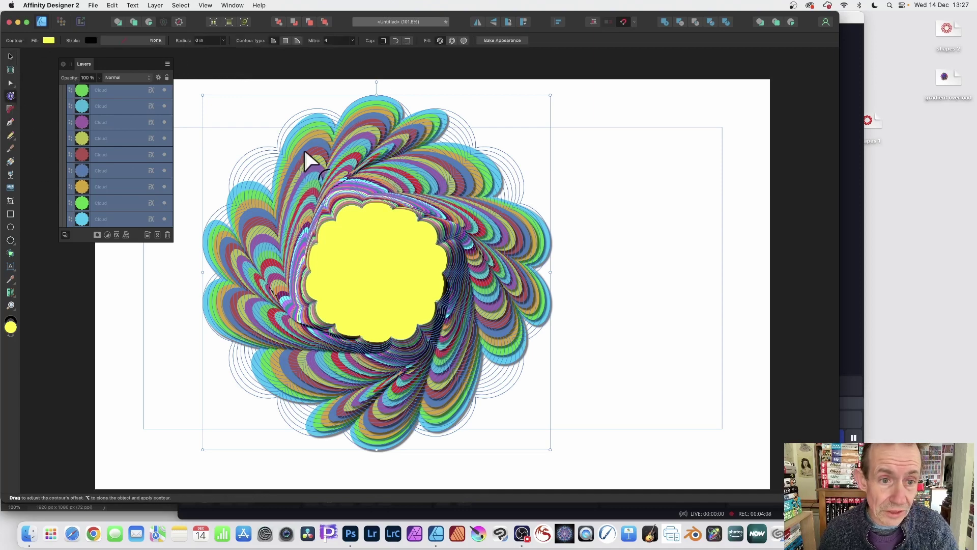
drag(303, 148, 326, 184)
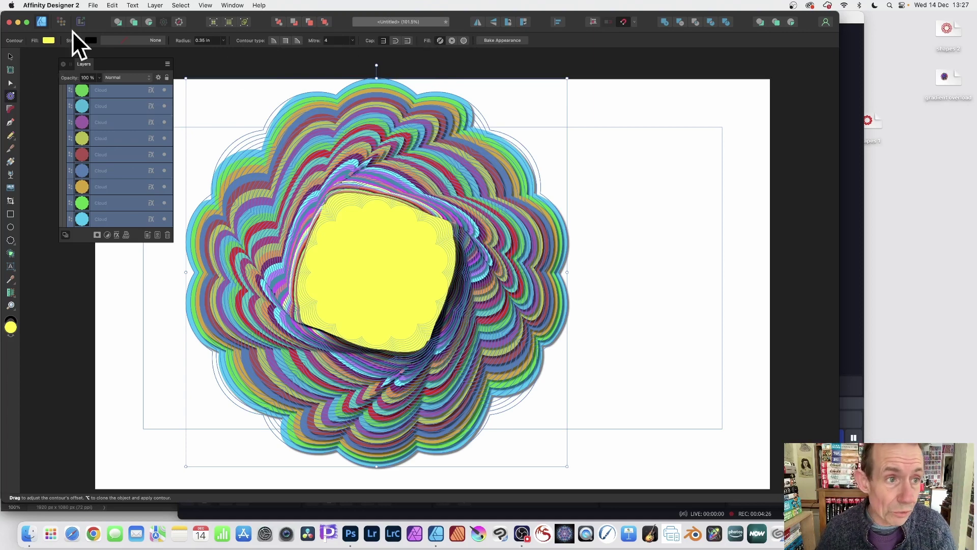
key(super+z)
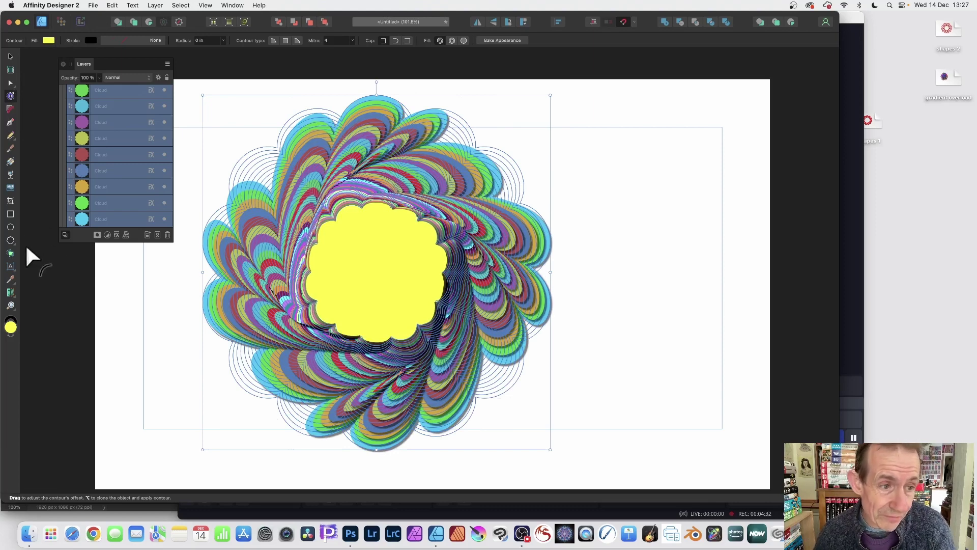
- Wrap the selected clouds in a Twist warp and set its value to -51%
click(127, 235)
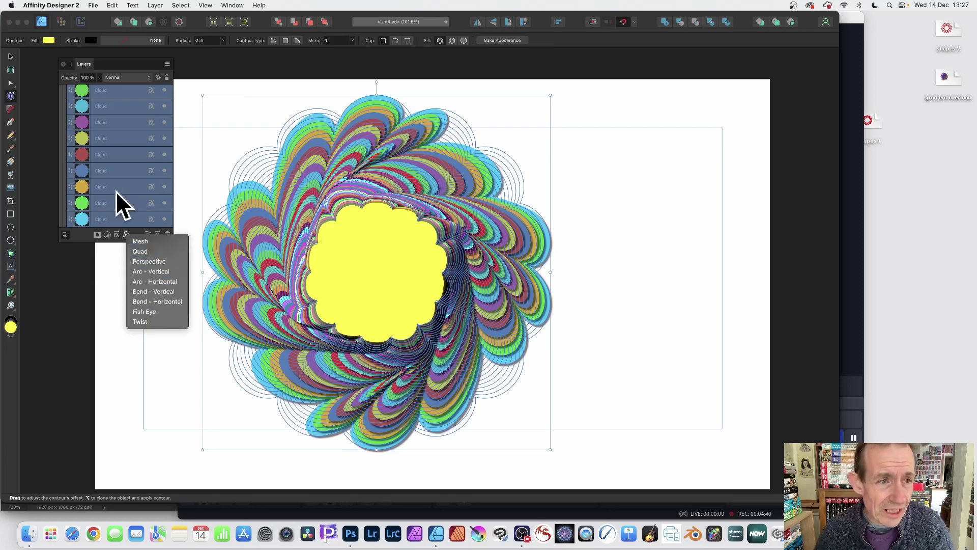
click(115, 106)
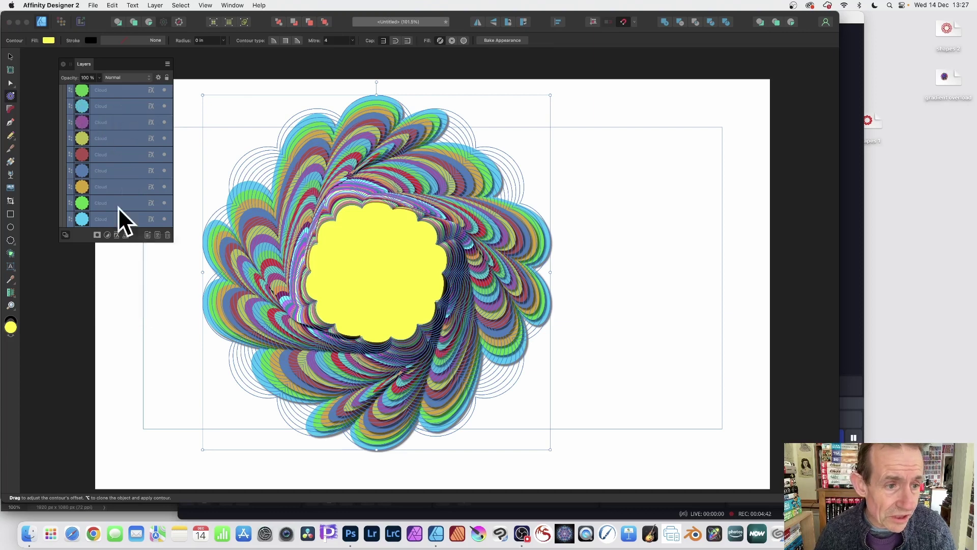
scroll(118, 207, up, 1)
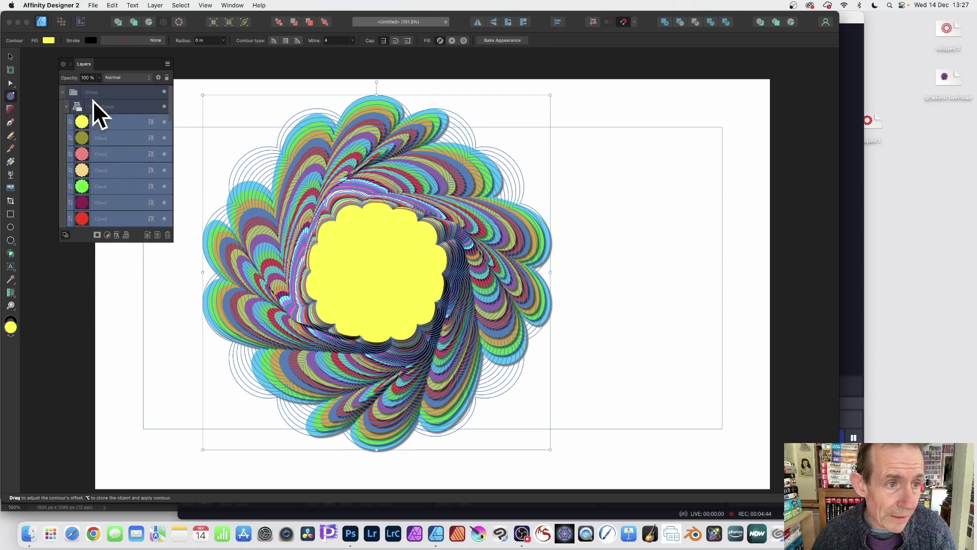
click(96, 105)
key(a)
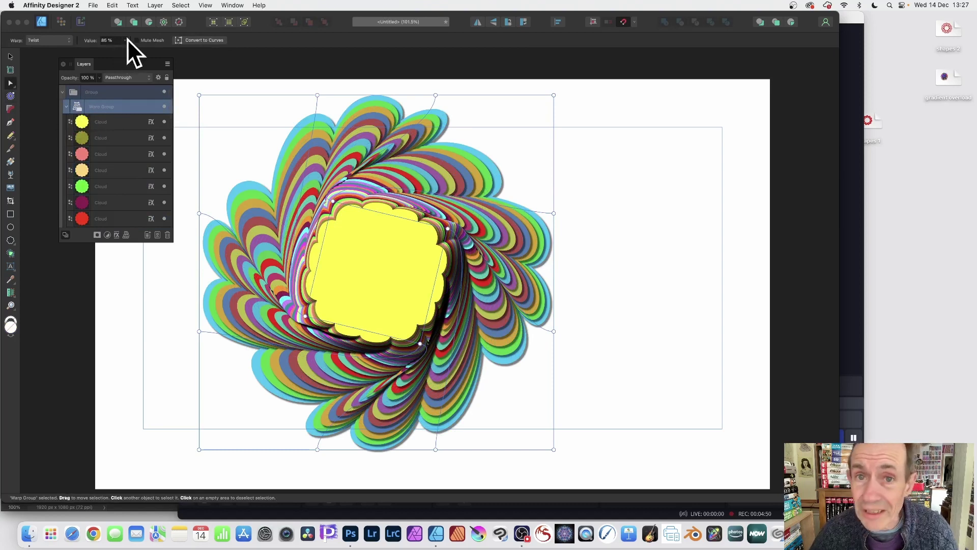
drag(123, 41, 73, 43)
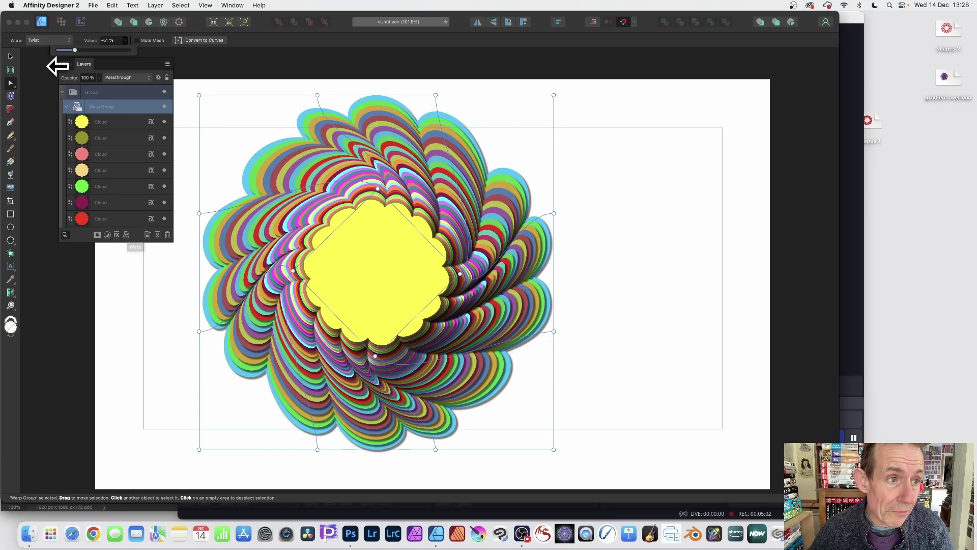
- Change the warp type to Bend - Horizontal with an 81% value
click(51, 41)
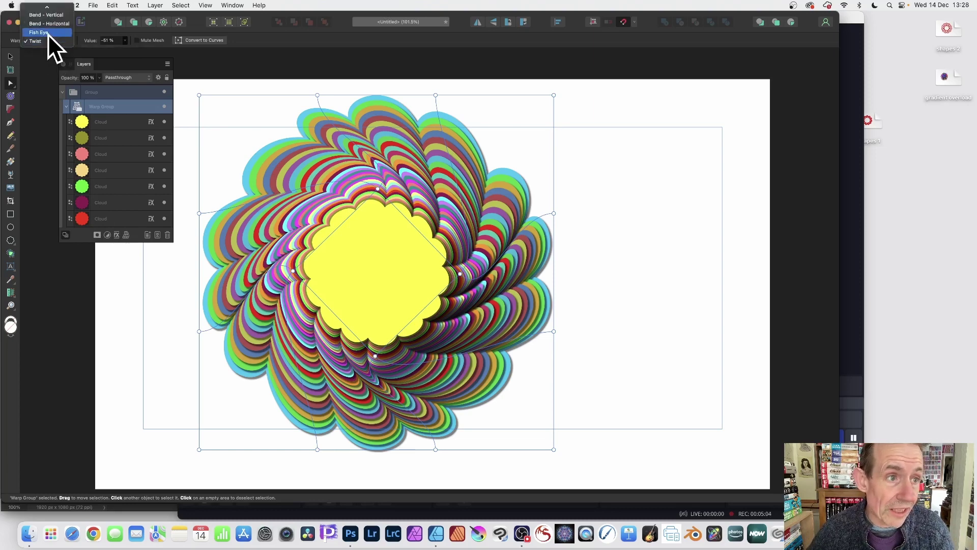
click(48, 33)
click(48, 40)
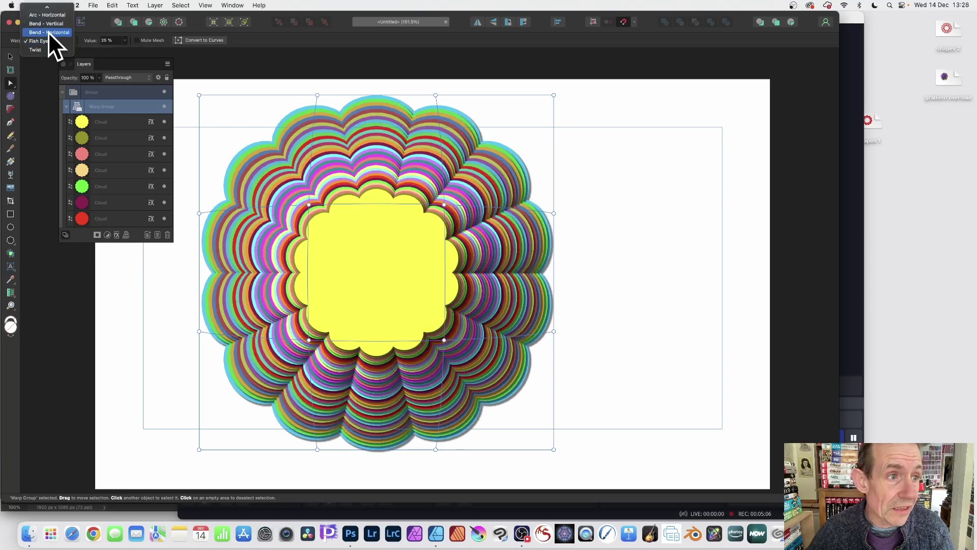
click(47, 32)
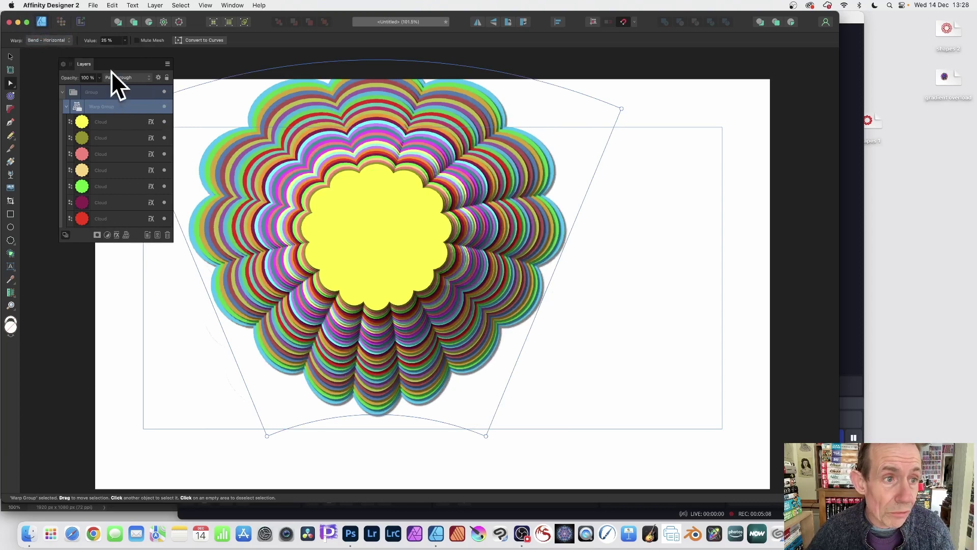
click(125, 41)
drag(126, 47, 156, 53)
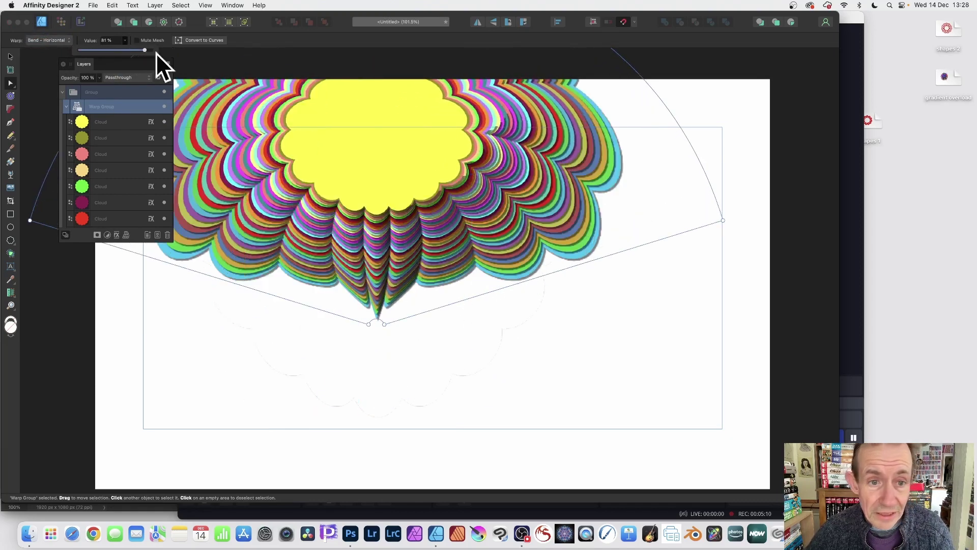
- Add a mesh junction at the flower's centre and drag it to bend the flower into a cup
click(436, 127)
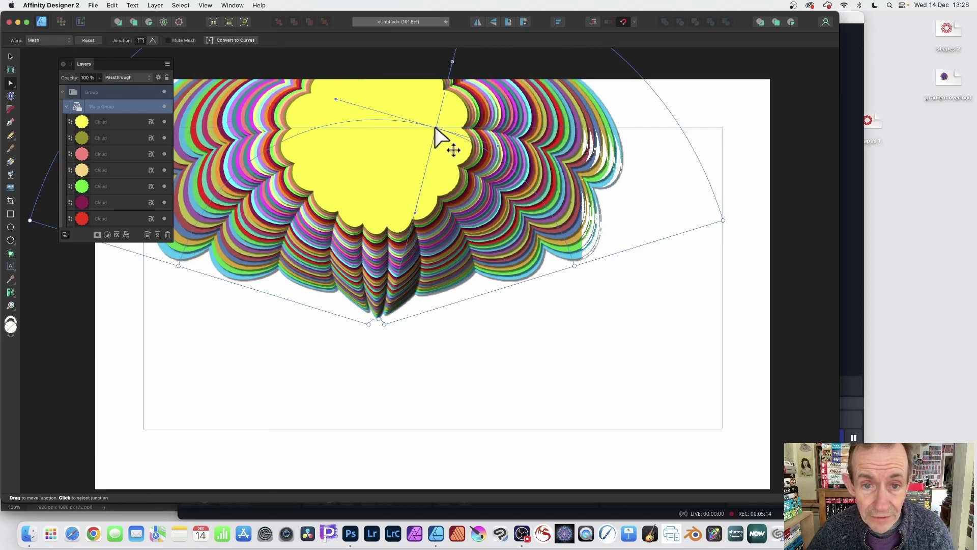
drag(377, 247, 304, 301)
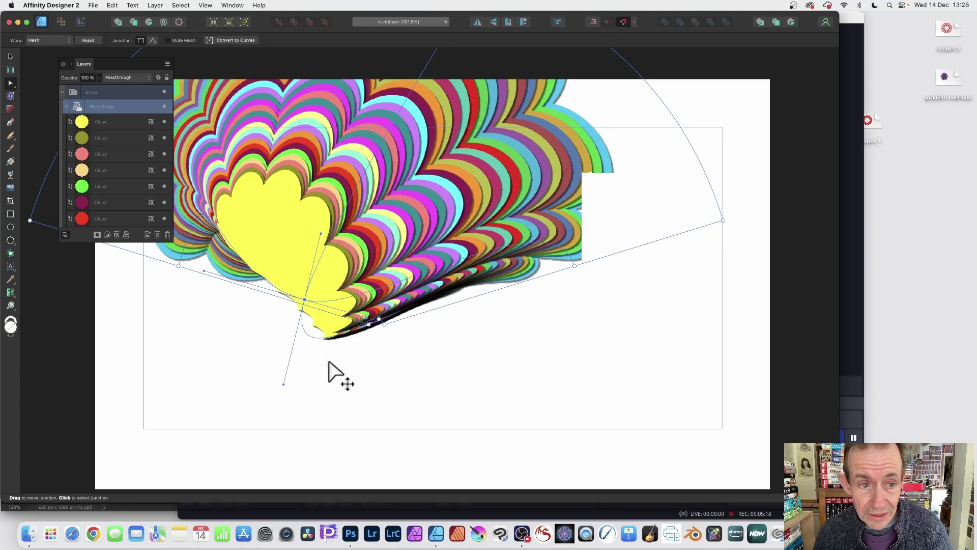
drag(479, 346, 453, 271)
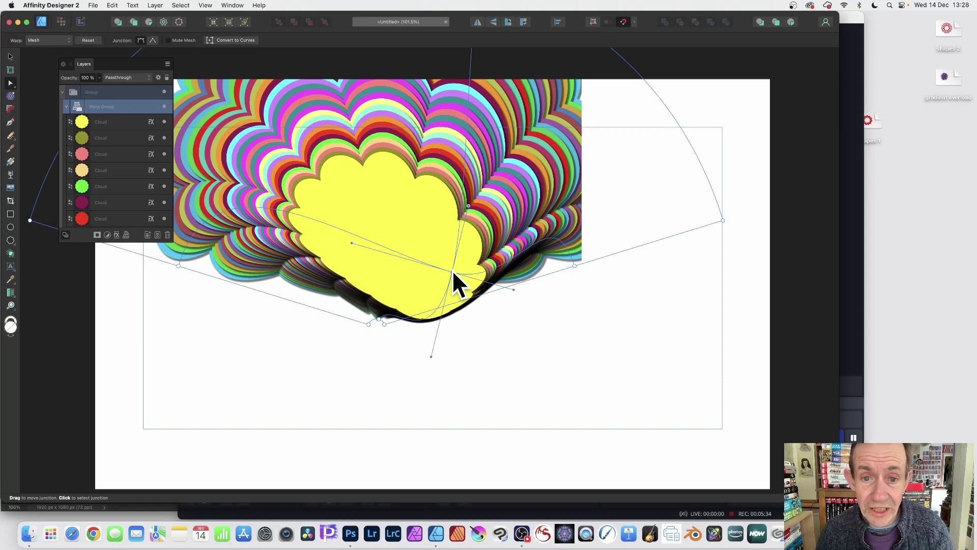
scroll(452, 270, up, 3)
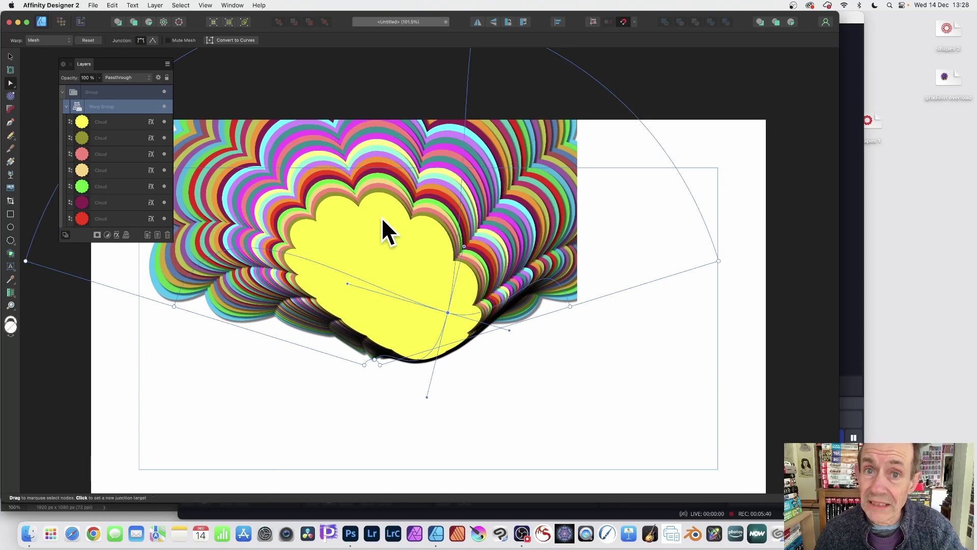
scroll(382, 220, up, 1)
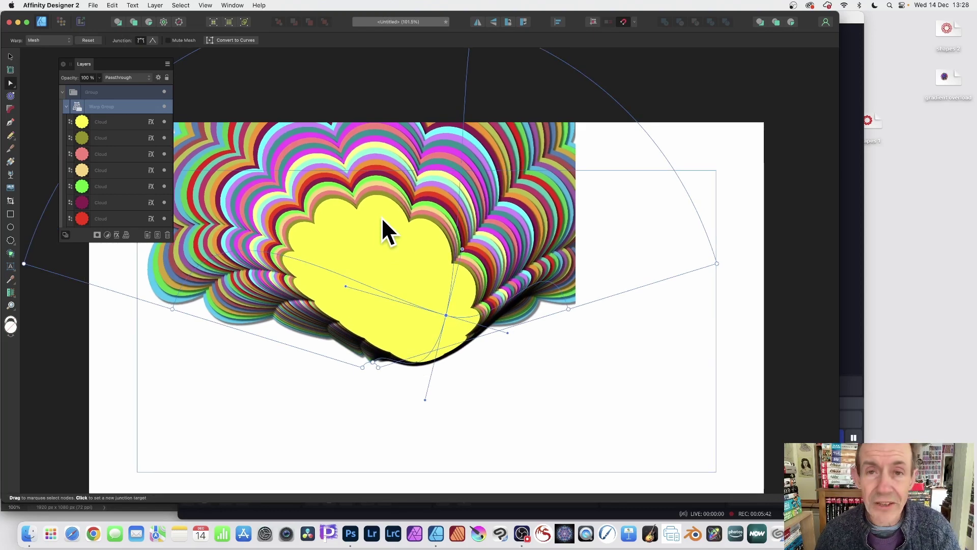